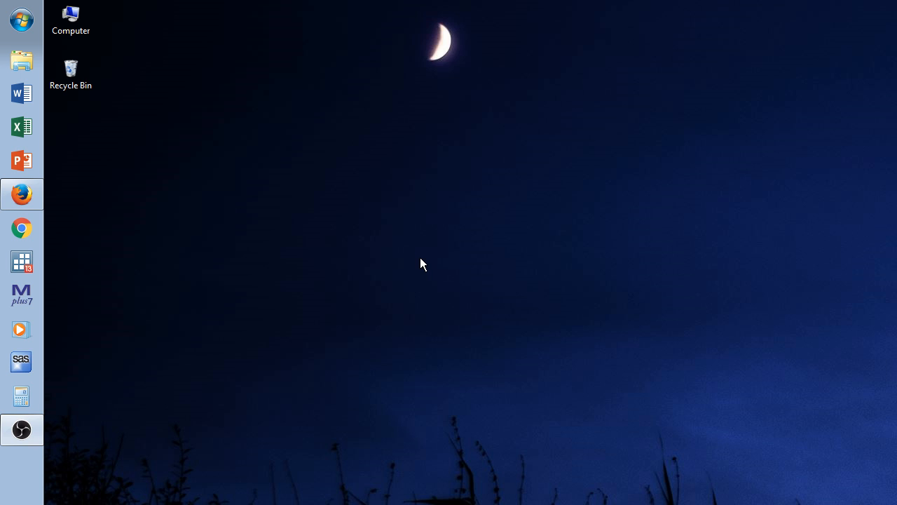
Open Stata, change the working directory to c:\stata and load the mydata dataset.
left_click(38, 263)
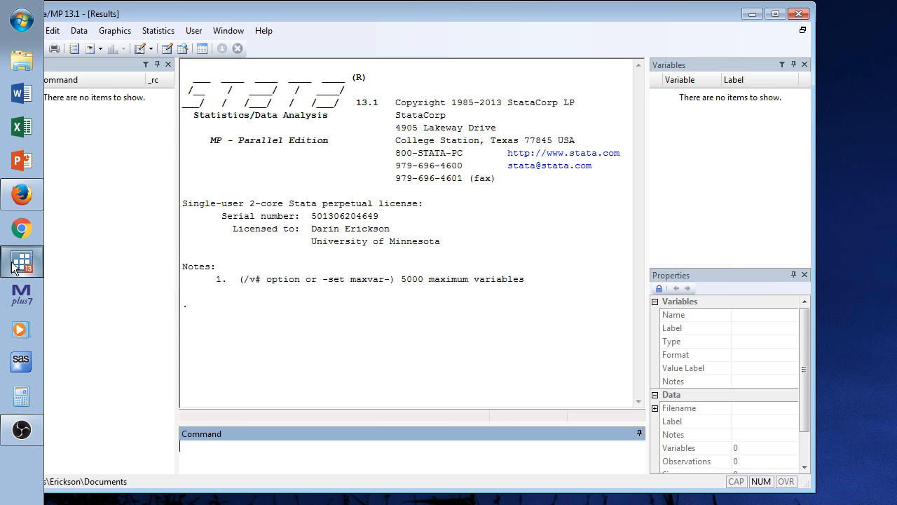
left_click_drag(242, 20, 284, 20)
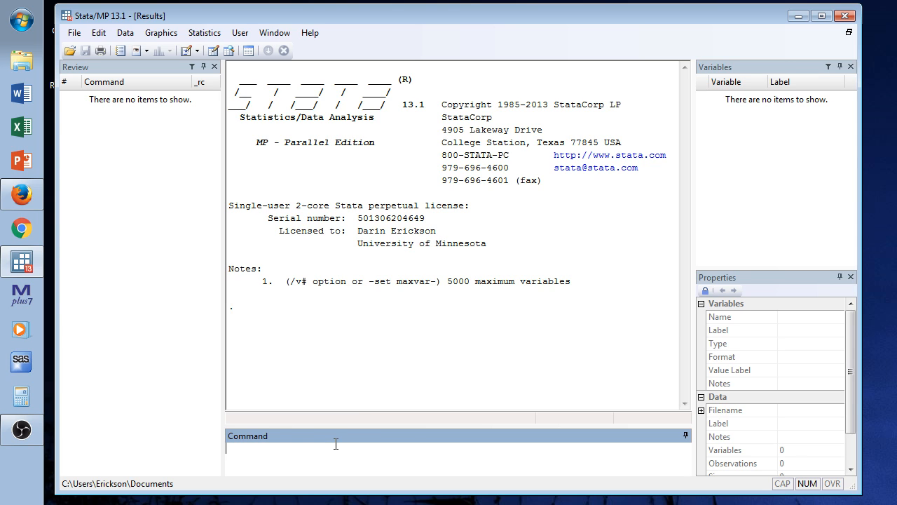
type("cd \"c:\\stata\"")
key("Return")
type("use mydata")
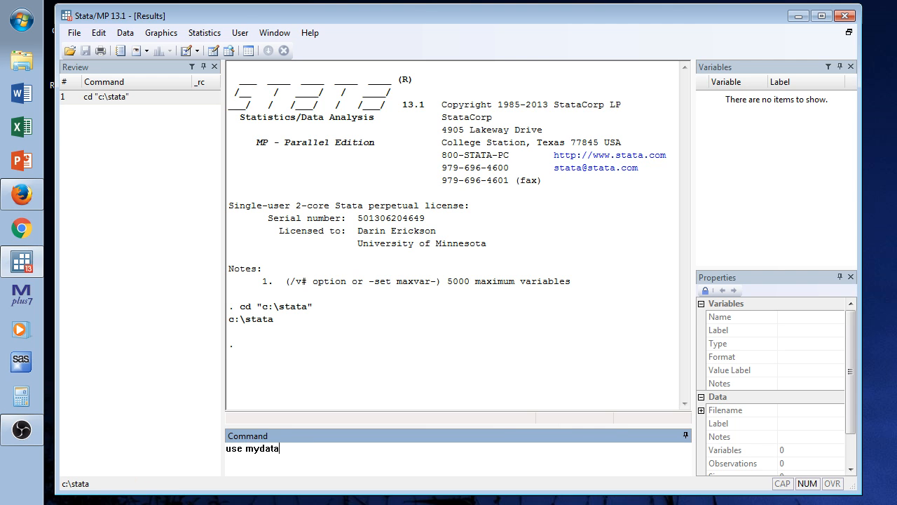
key("Return")
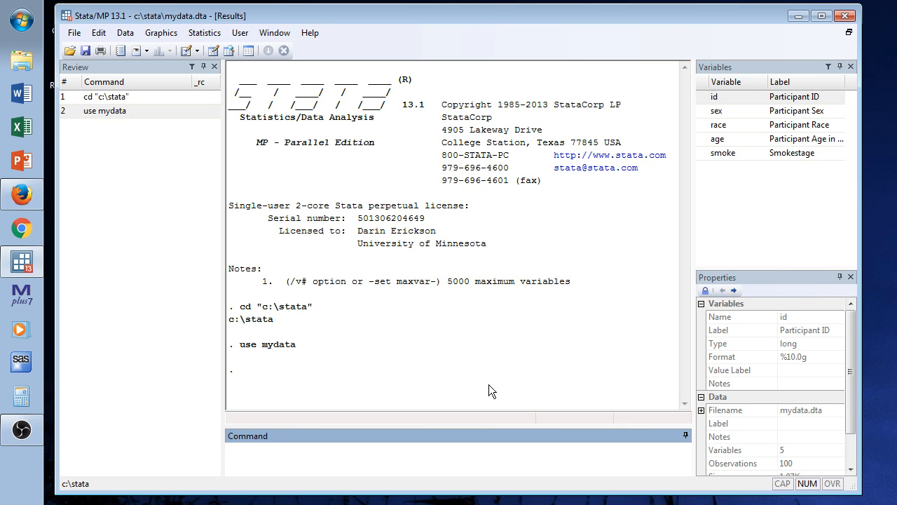
Begin logging the output to a formatted SMCL log file named mydata in the Stata folder.
left_click(78, 33)
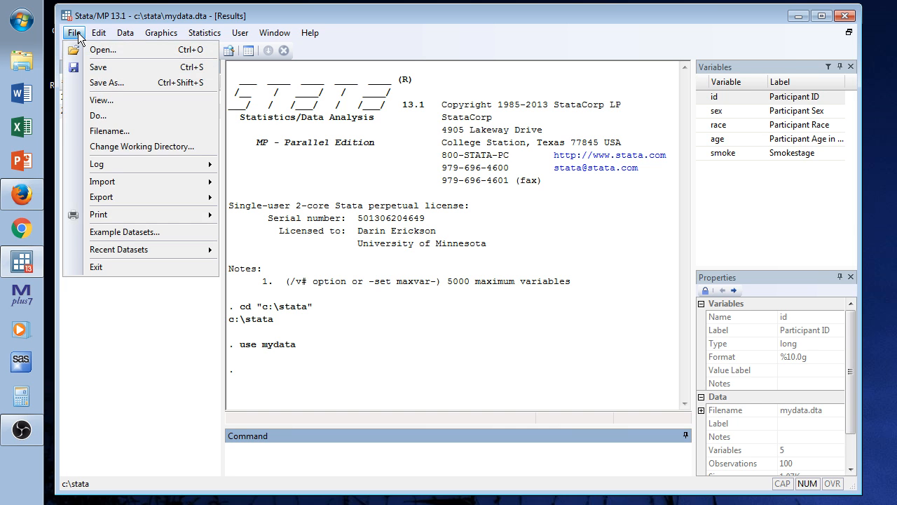
mouse_move(164, 164)
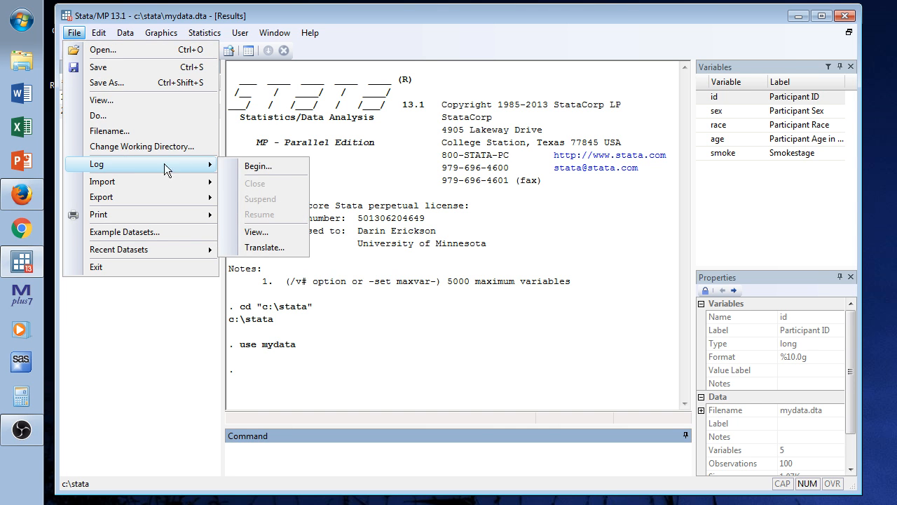
left_click(245, 166)
scroll(246, 175, "up", 3)
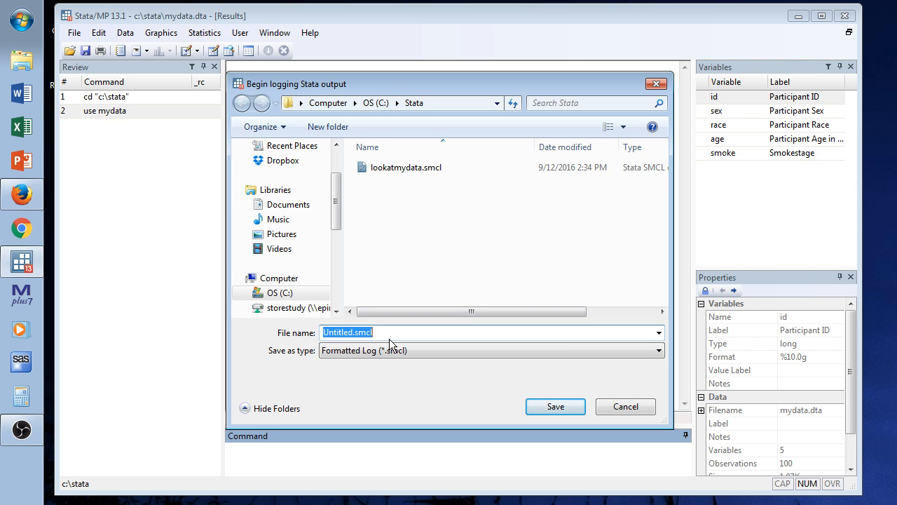
type("mydata")
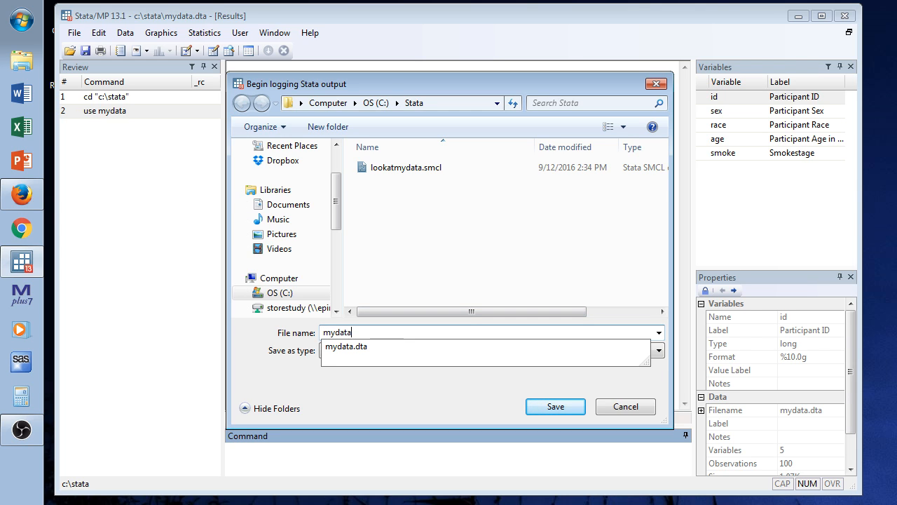
left_click(482, 388)
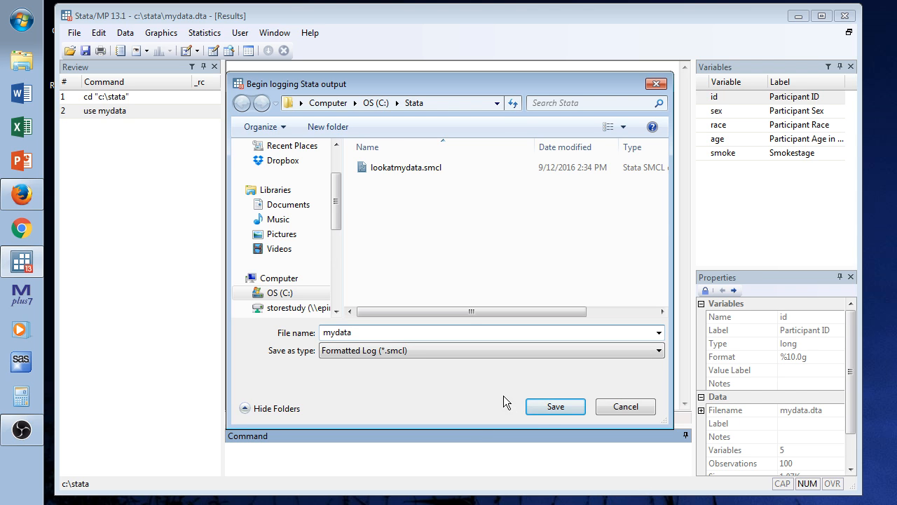
left_click(537, 404)
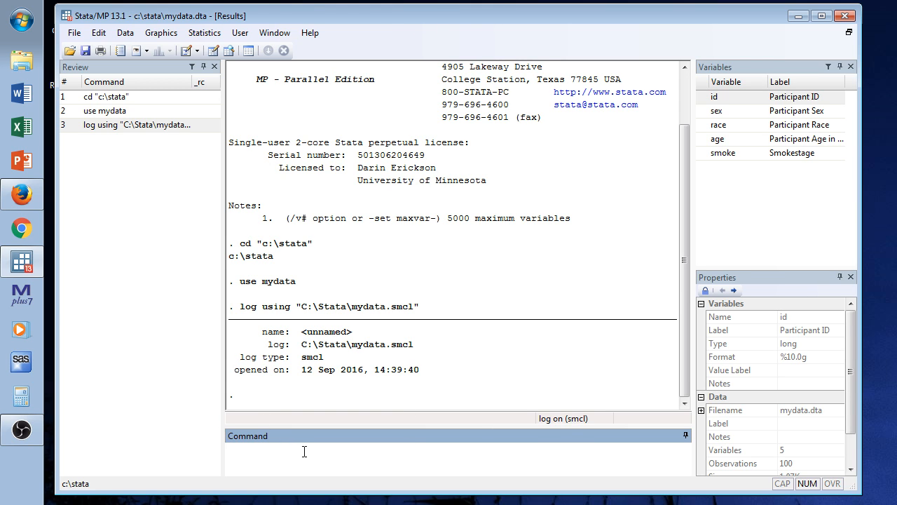
List all observations of the dataset and page through the output to the last record.
type("list")
key("Return")
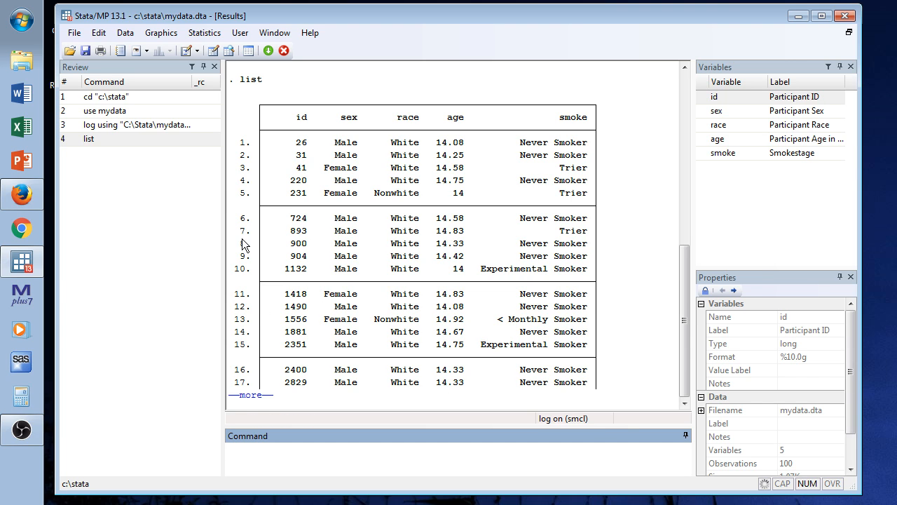
left_click(250, 397)
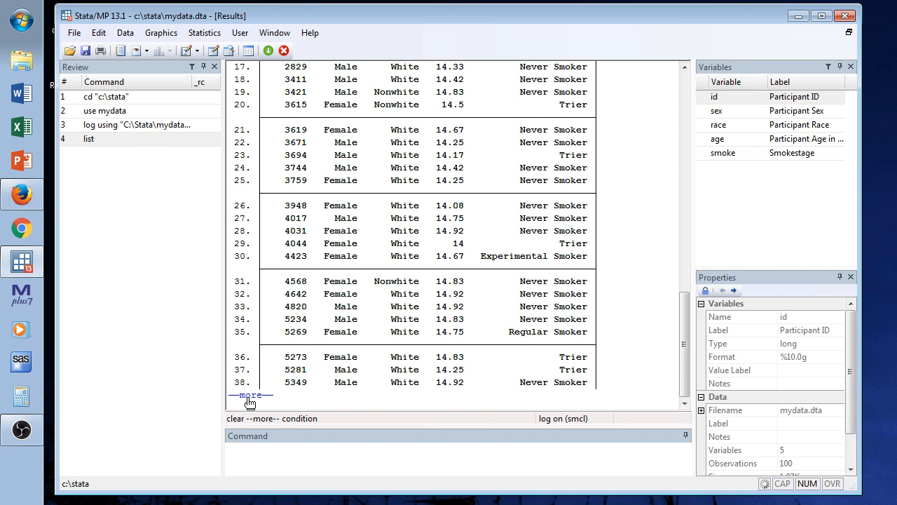
left_click(249, 397)
left_click(249, 397)
left_click(250, 397)
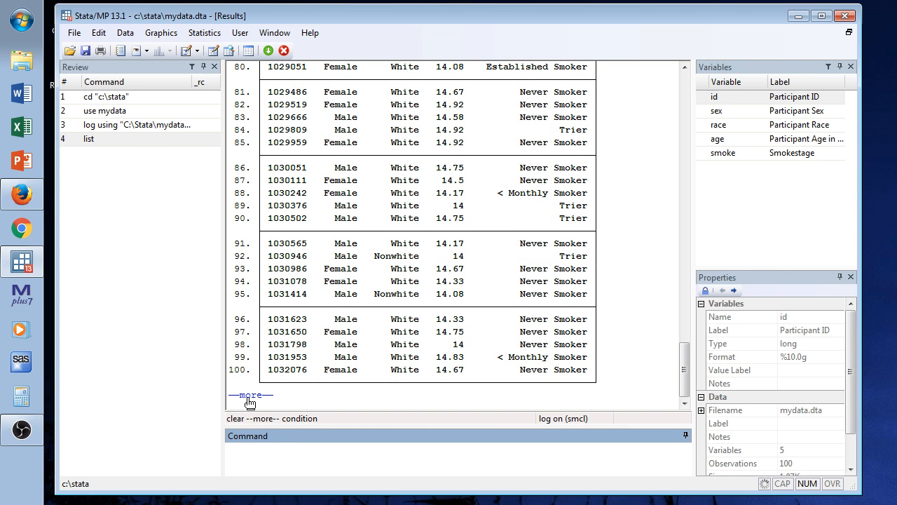
left_click(249, 397)
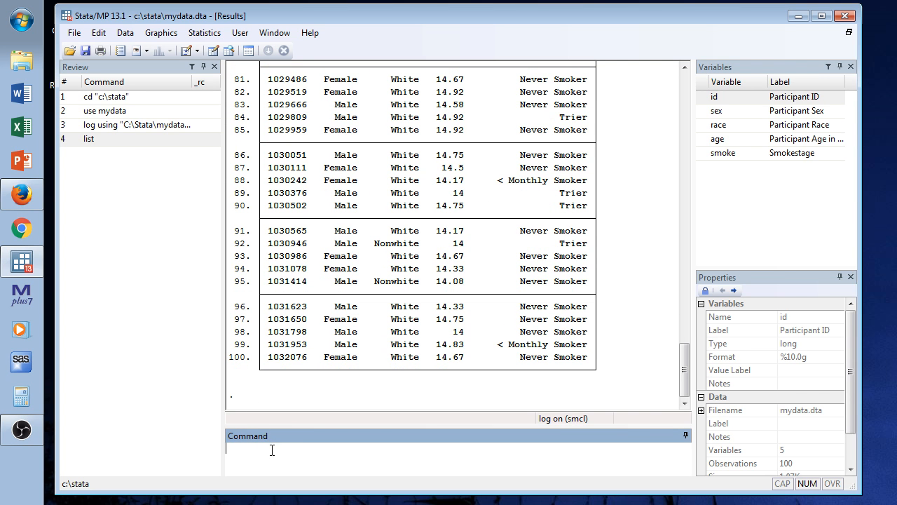
Turn off output pausing with set more off and list all observations again.
type("set more off")
key("Return")
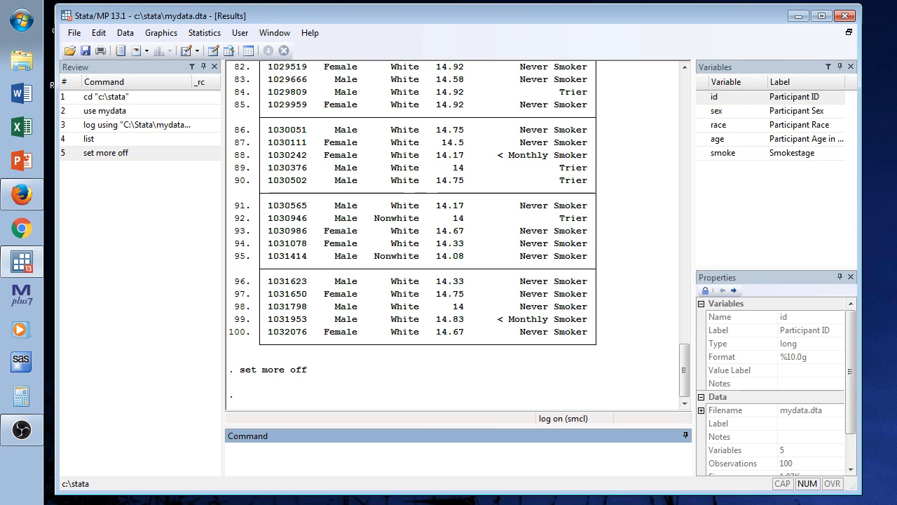
type("list")
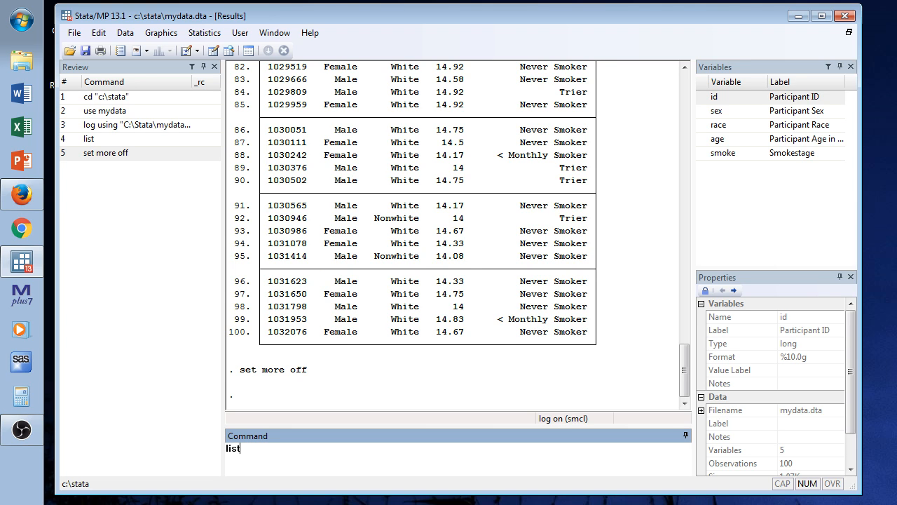
key("Return")
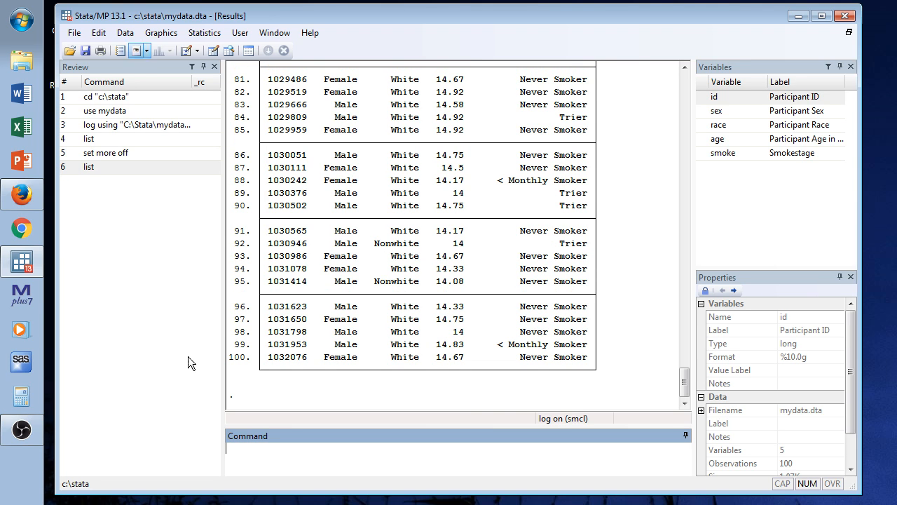
left_click(685, 68)
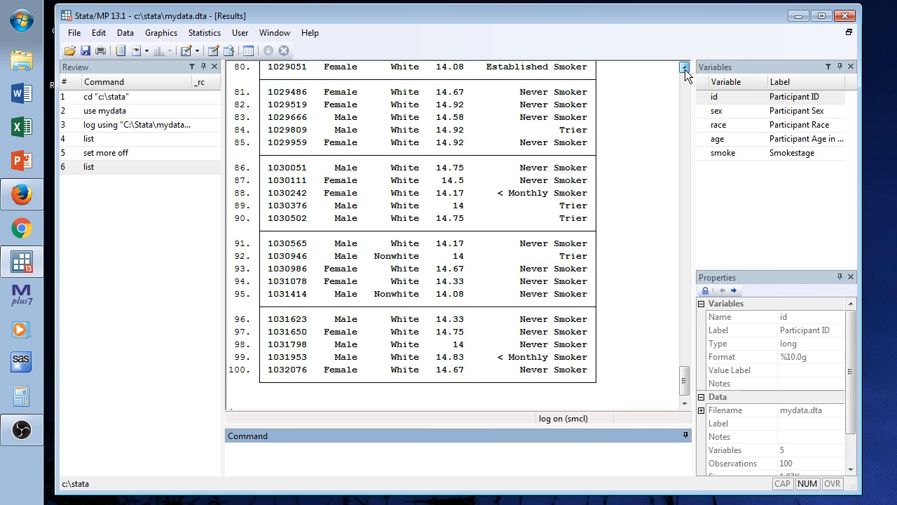
left_click_drag(685, 70, 685, 70)
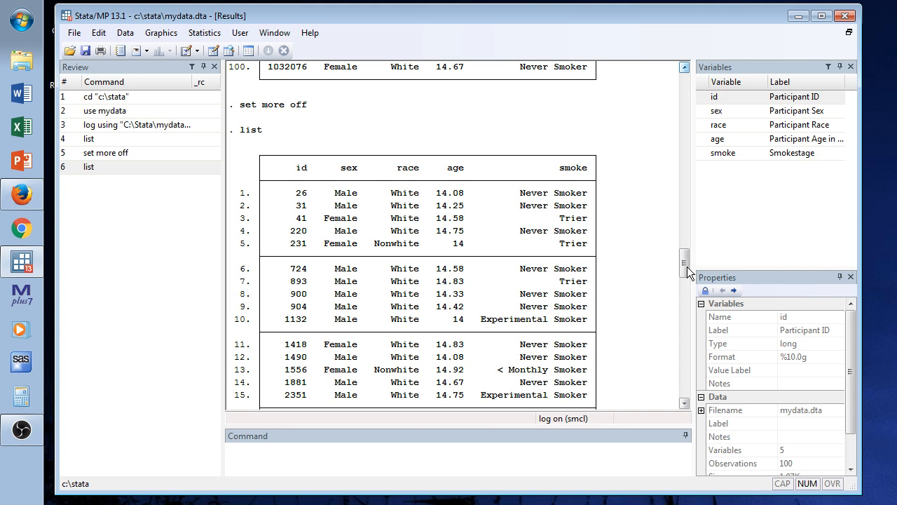
left_click_drag(687, 266, 709, 380)
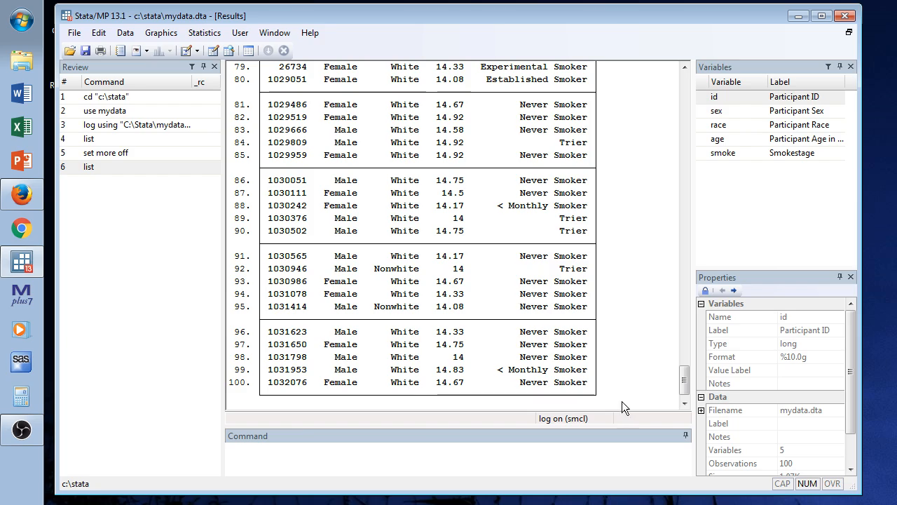
mouse_move(685, 379)
left_mouse_down()
mouse_move(686, 301)
mouse_move(686, 381)
left_mouse_up()
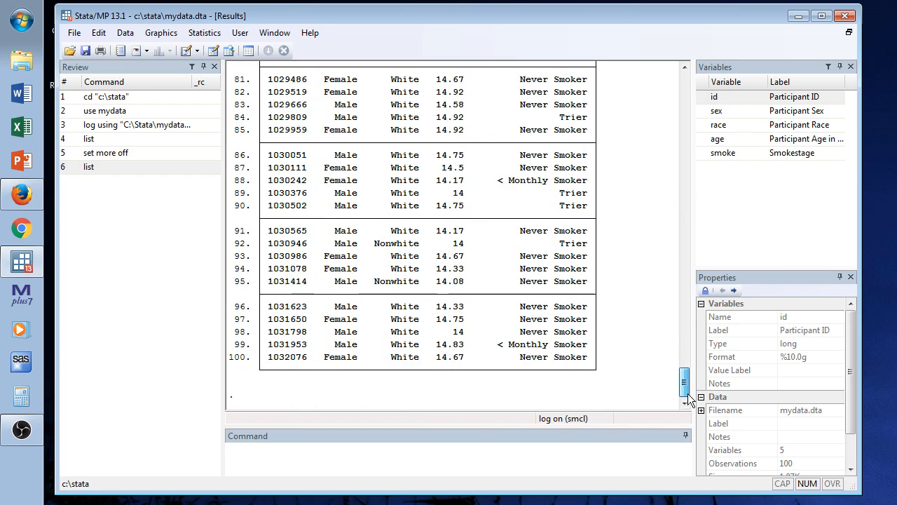
Run describe on the dataset and generate a codebook for all variables.
left_click(425, 451)
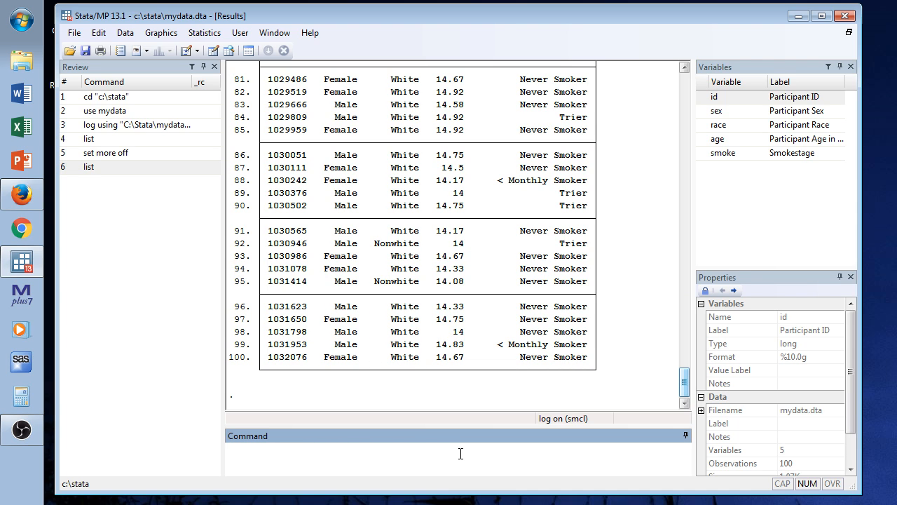
type("descrig")
key("BackSpace")
type("be")
key("Return")
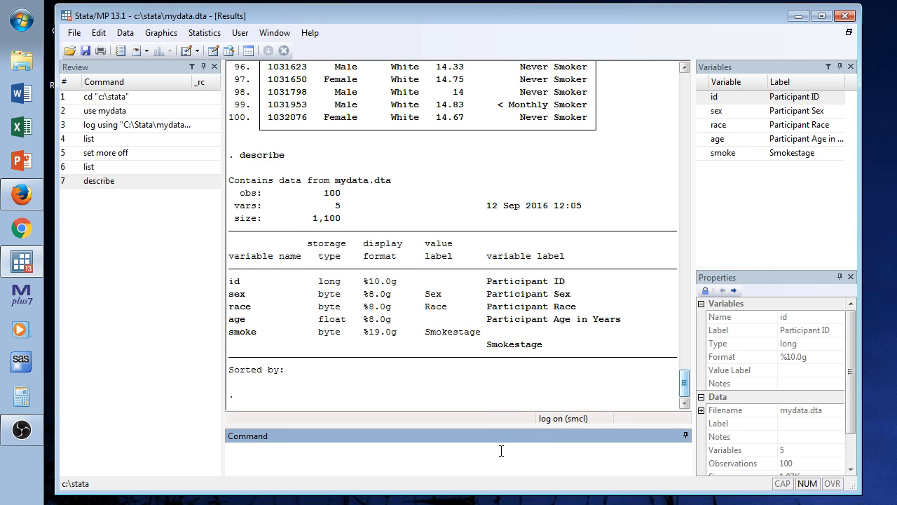
type("codebook")
key("Return")
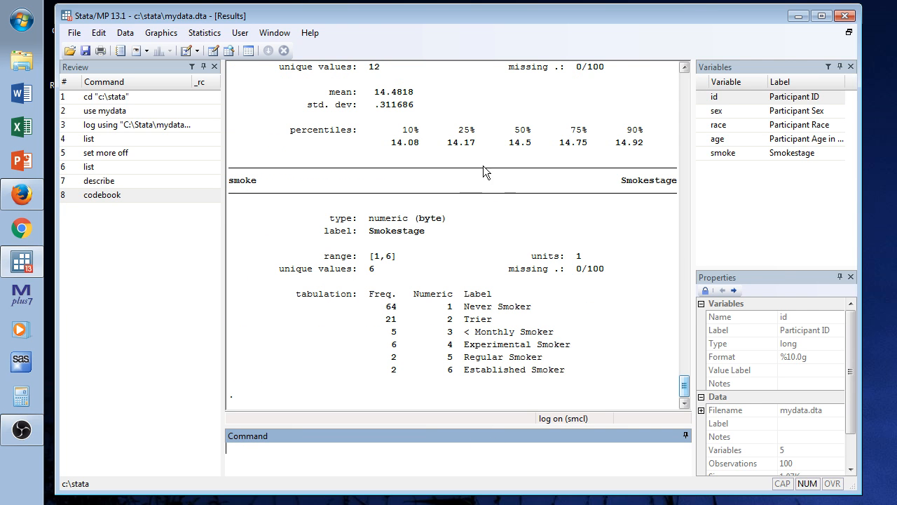
Examine the codebook entries from id through sex, race and age to smoke, including ranges, missing values and tabulations.
left_click(684, 67)
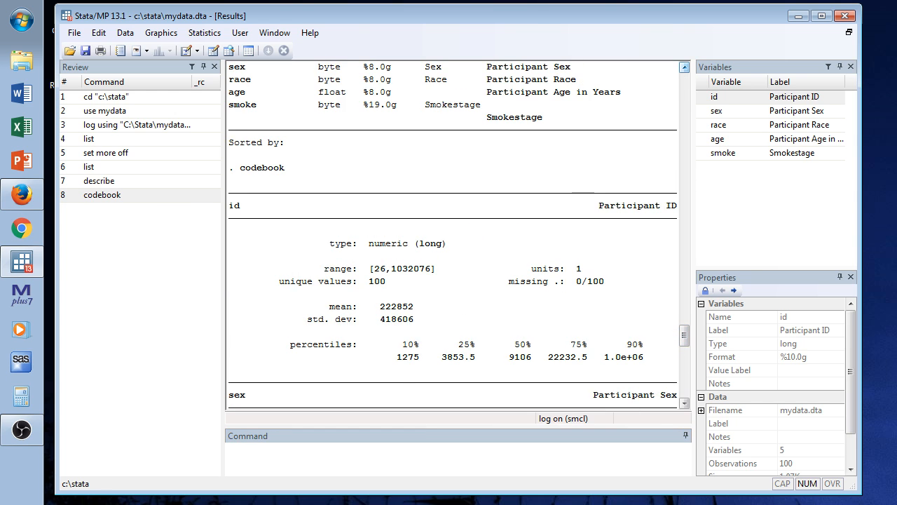
left_click(684, 403)
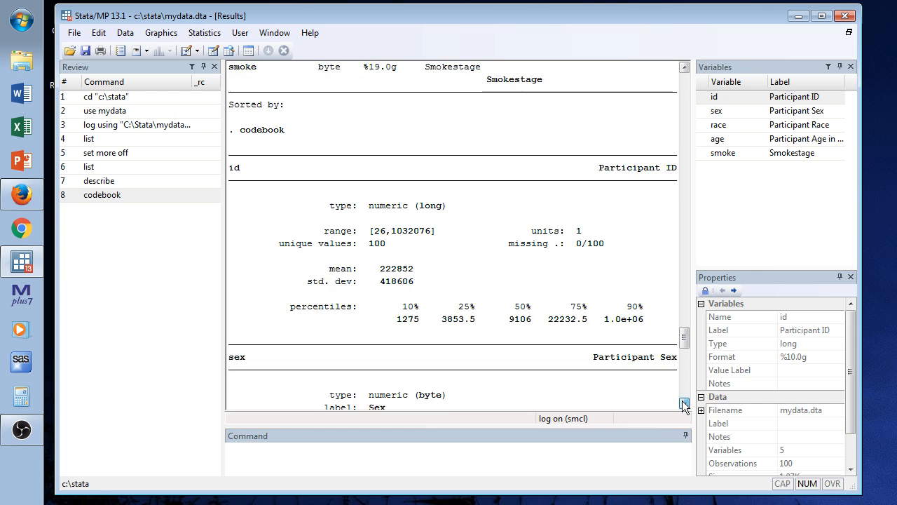
left_click(684, 404)
left_click(684, 403)
left_click(684, 404)
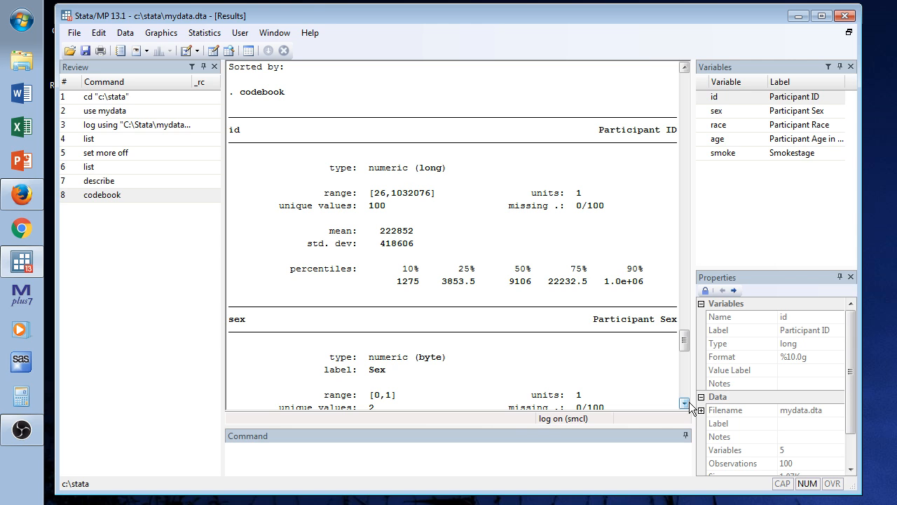
left_click(687, 402)
left_click(688, 402)
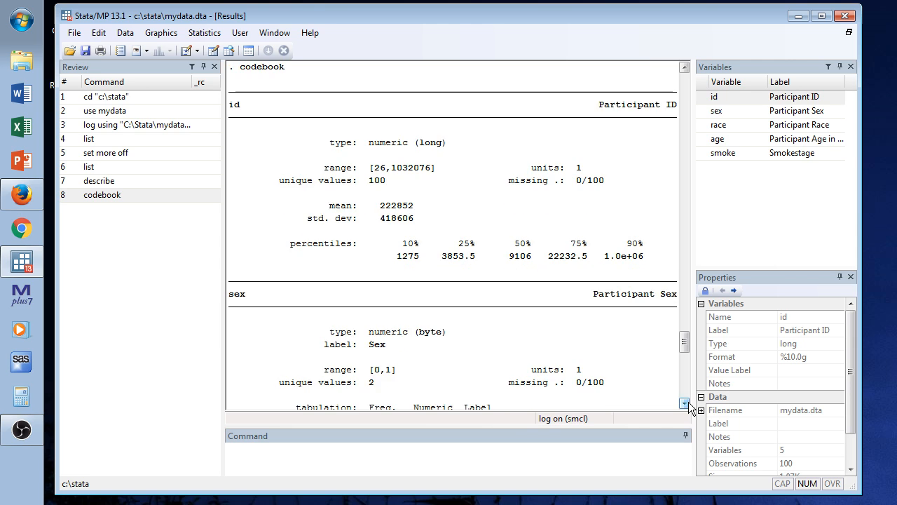
left_click(687, 403)
left_click(687, 402)
left_click(687, 403)
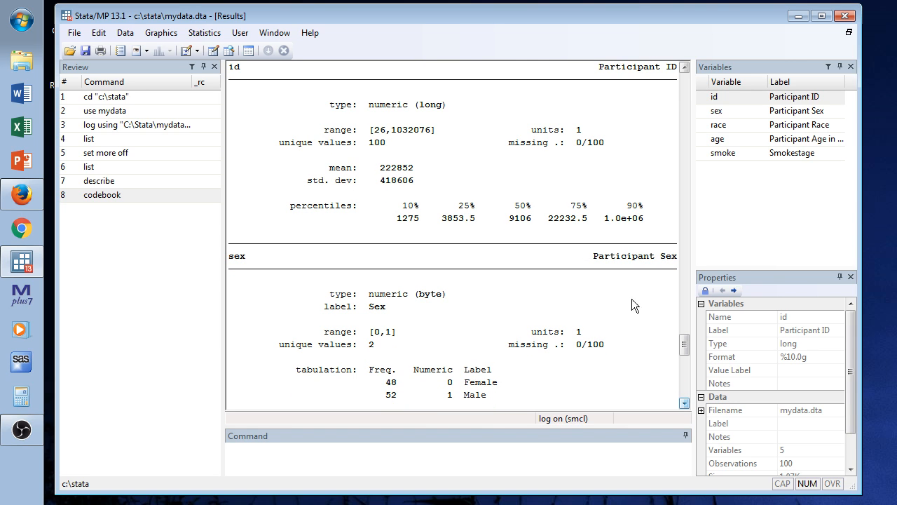
double_click(685, 403)
double_click(685, 403)
double_click(685, 403)
left_click(685, 403)
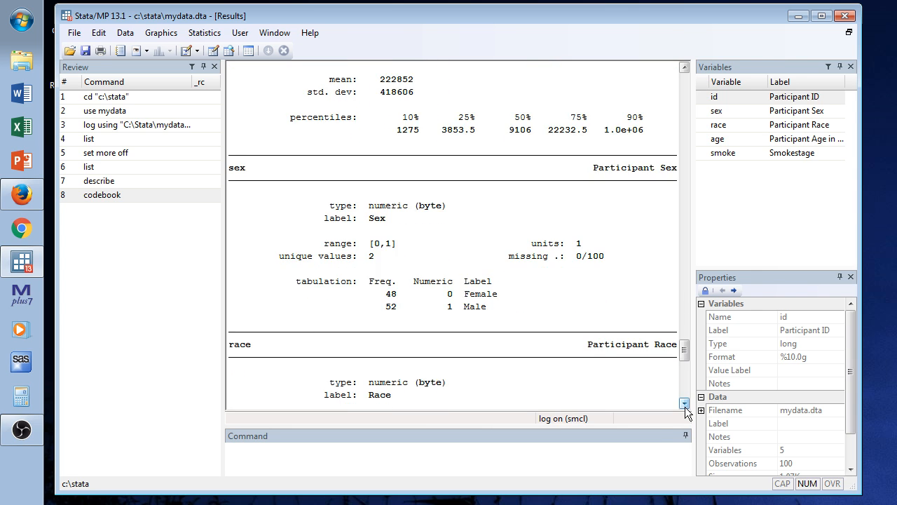
double_click(685, 403)
left_click(685, 403)
double_click(685, 403)
left_click(685, 403)
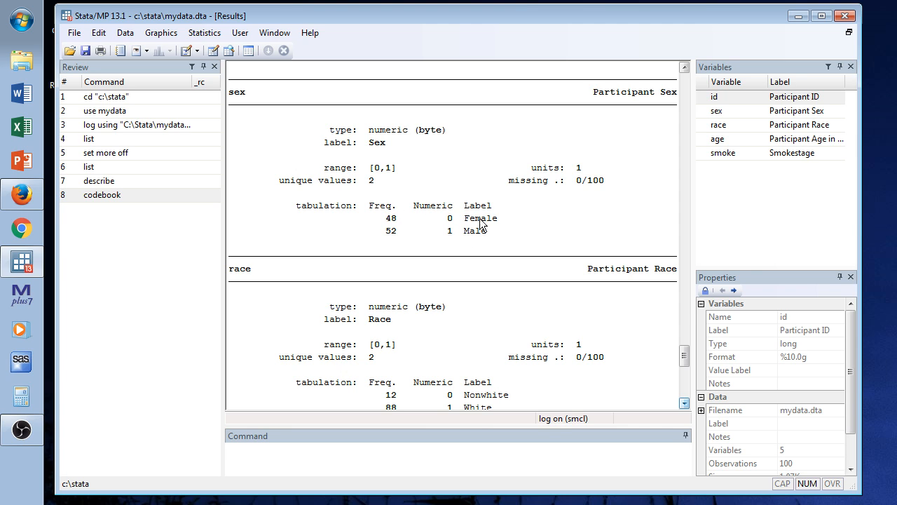
left_click_drag(684, 406, 685, 407)
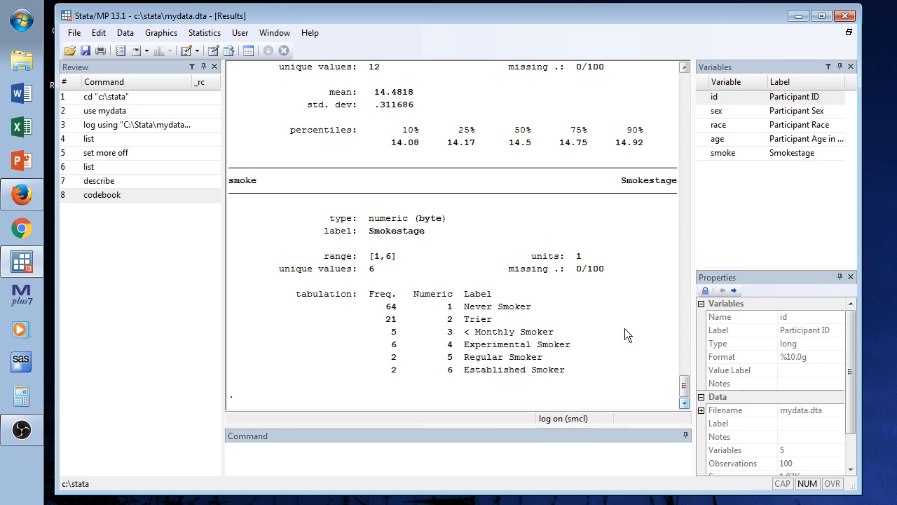
Generate a codebook for only the sex, race, age and smoke variables and go back to where its output starts.
left_click(591, 446)
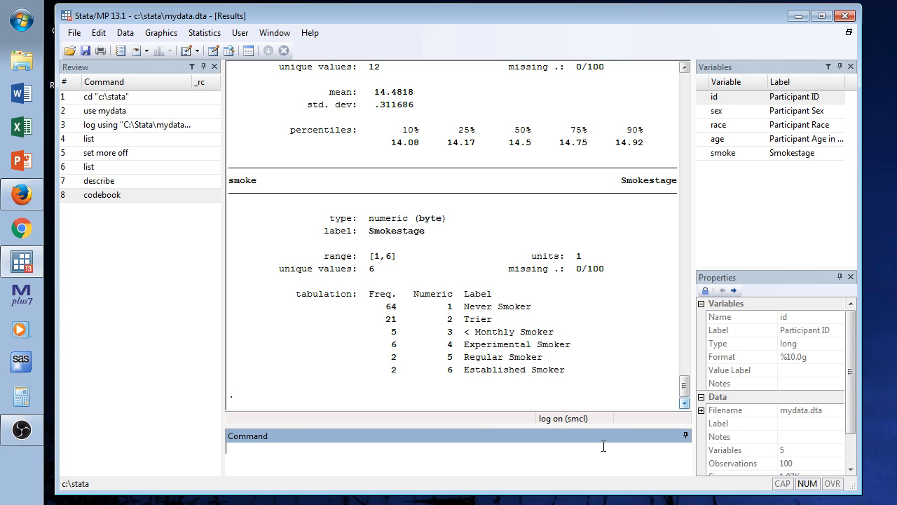
type("codebook")
type("sex a")
key("BackSpace")
type("race age smoke")
key("Return")
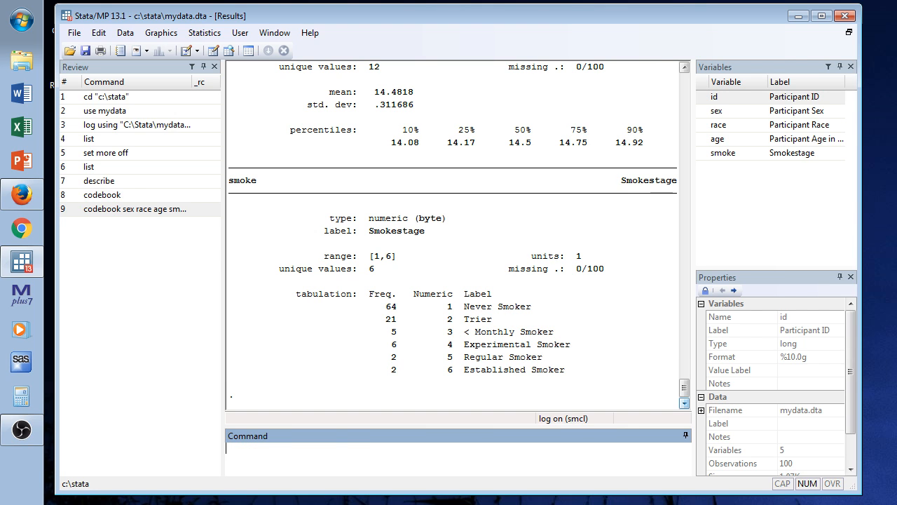
left_click(682, 116)
left_click(682, 117)
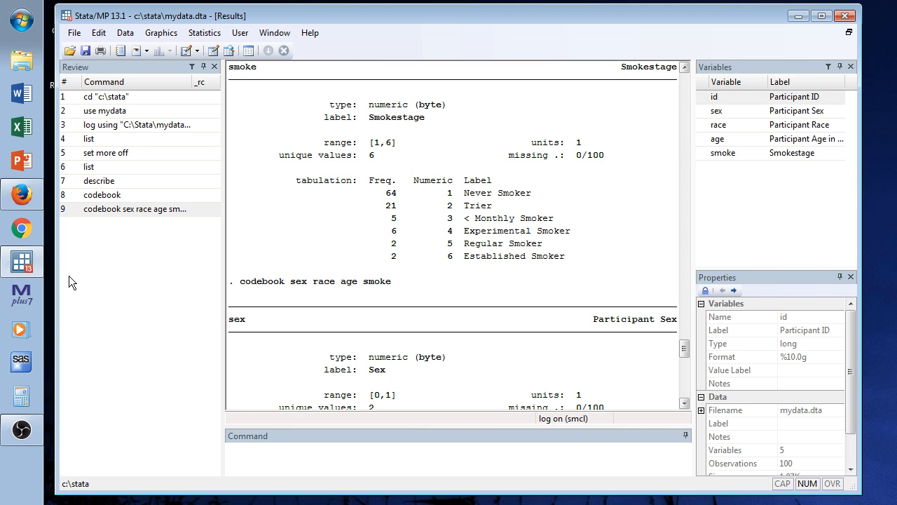
Generate a codebook for the variable range sex - smoke and go back to where its output starts.
left_click(684, 403)
left_click_drag(684, 404, 683, 403)
left_click(536, 452)
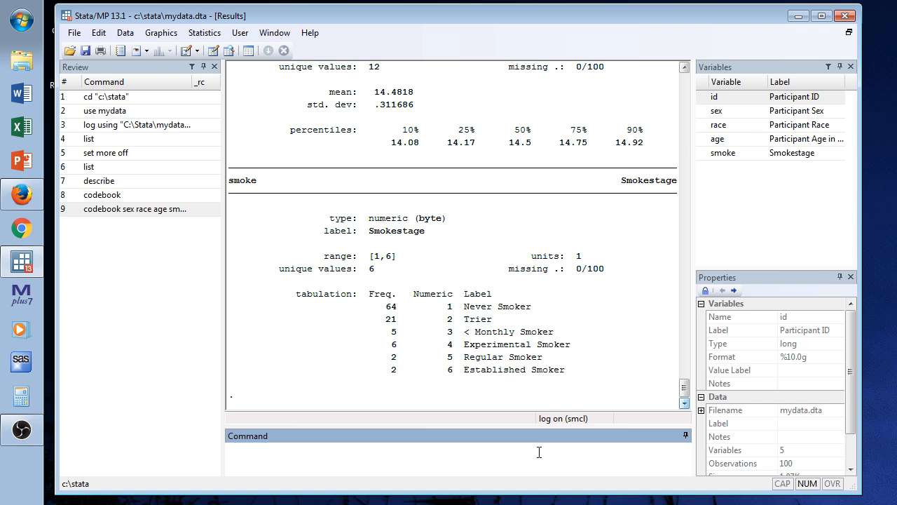
type("codebook sex - smoke")
key("Return")
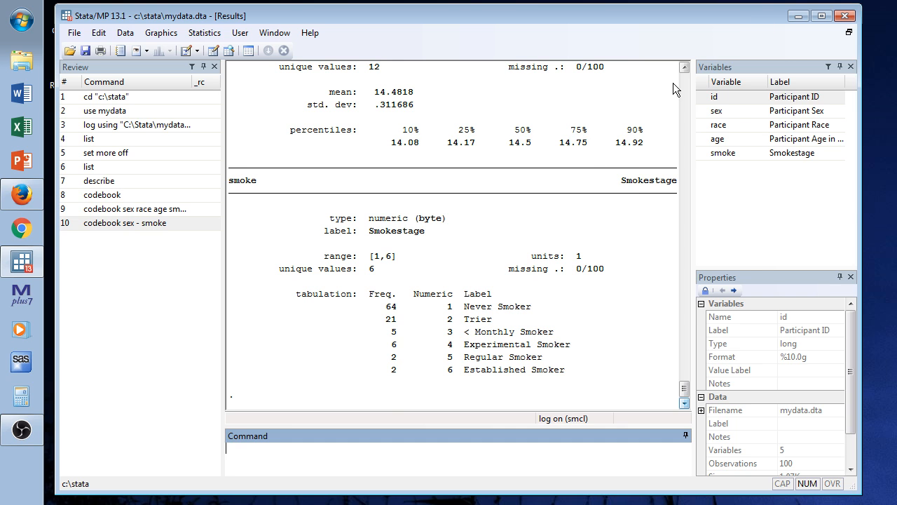
left_click(683, 67)
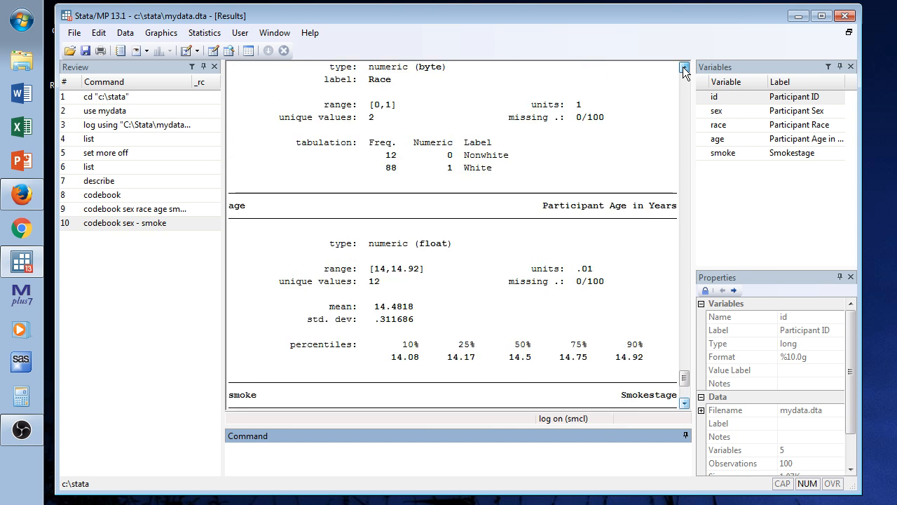
left_click_drag(682, 66, 683, 67)
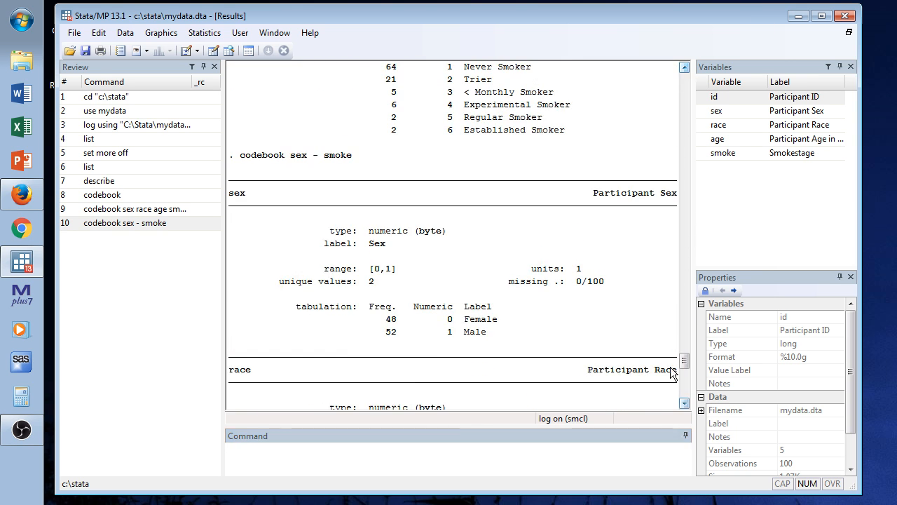
Run summarize on all variables in the dataset.
left_click_drag(685, 404, 686, 402)
left_click(611, 446)
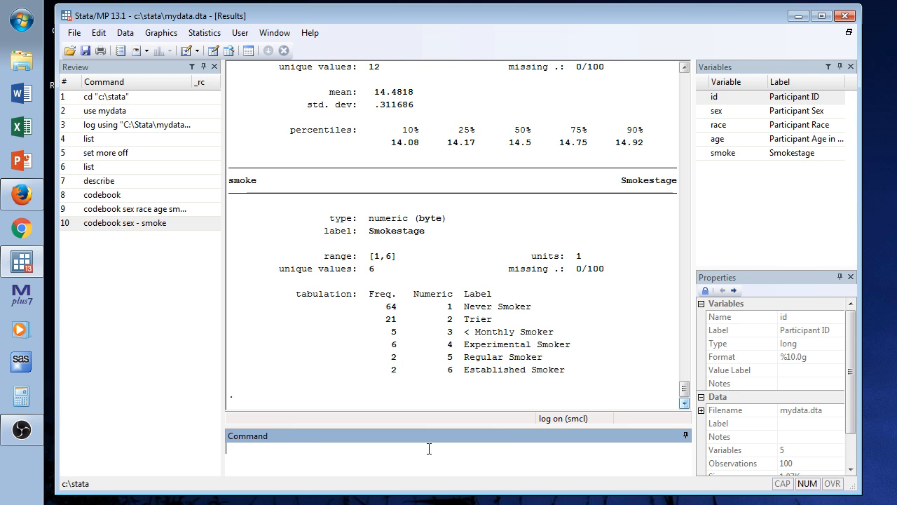
type("summarize")
key("Return")
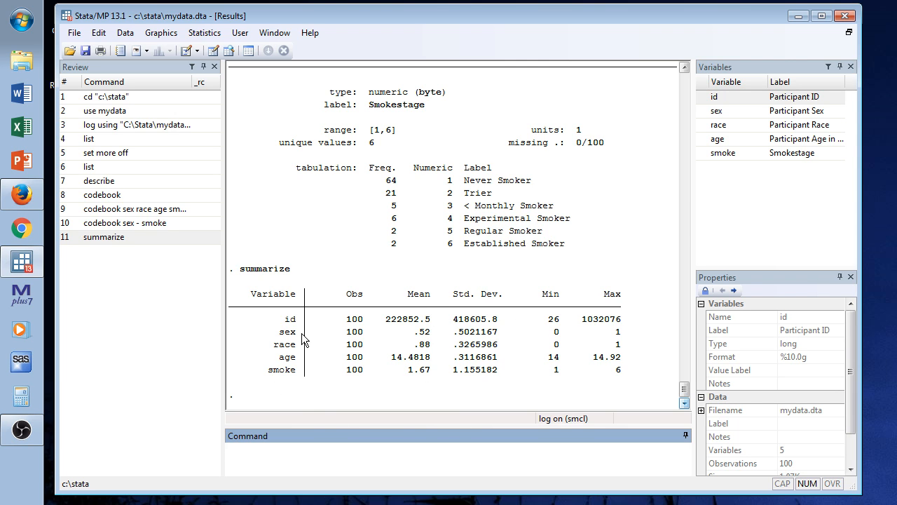
Summarize the variable range sex - smoke, and produce summary statistics for age with the detail option.
type("summarize sex - smoke")
key("Return")
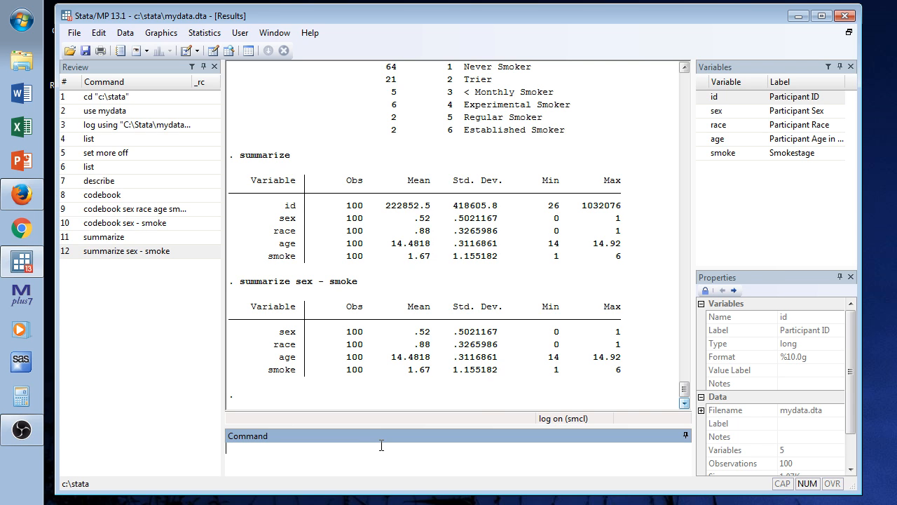
type("summarize age, detail")
key("Return")
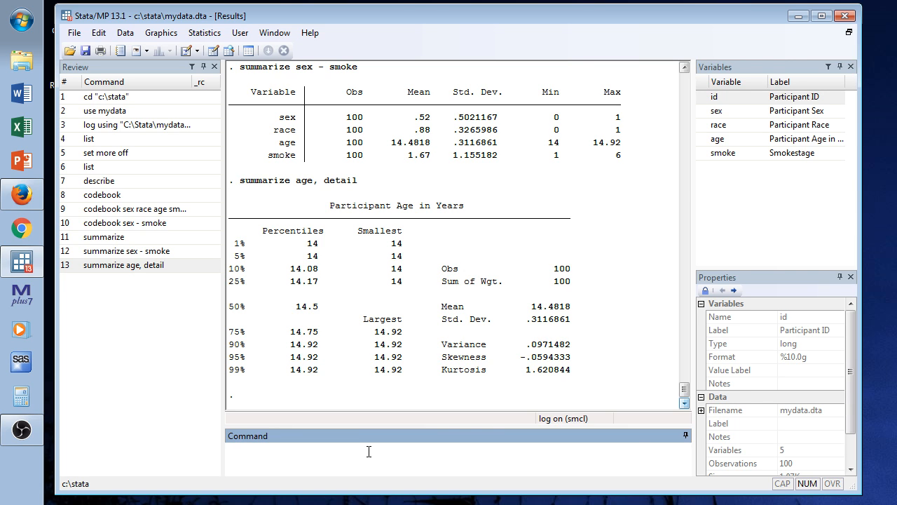
Create separate one-way frequency tables for sex, race and smoke with the tab command.
type("tab sex")
key("Return")
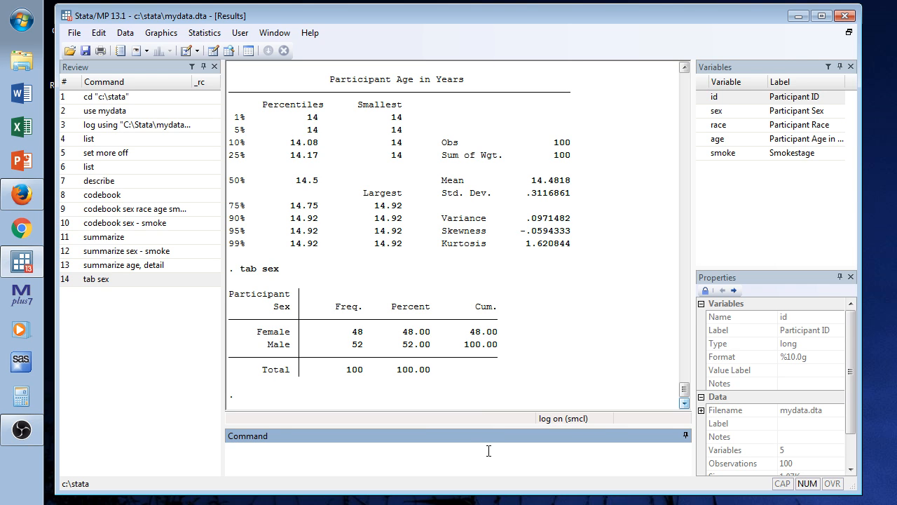
type("tab race")
key("Return")
type("tab ")
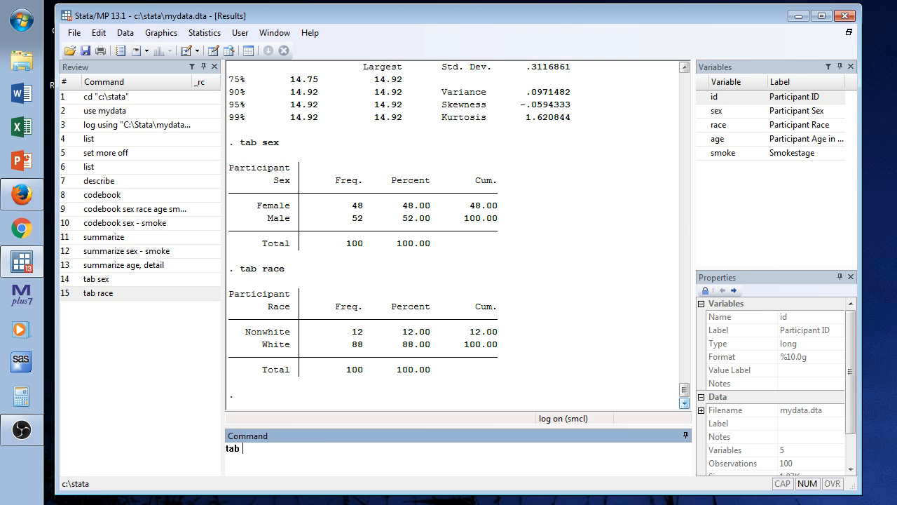
type("smoke")
key("Return")
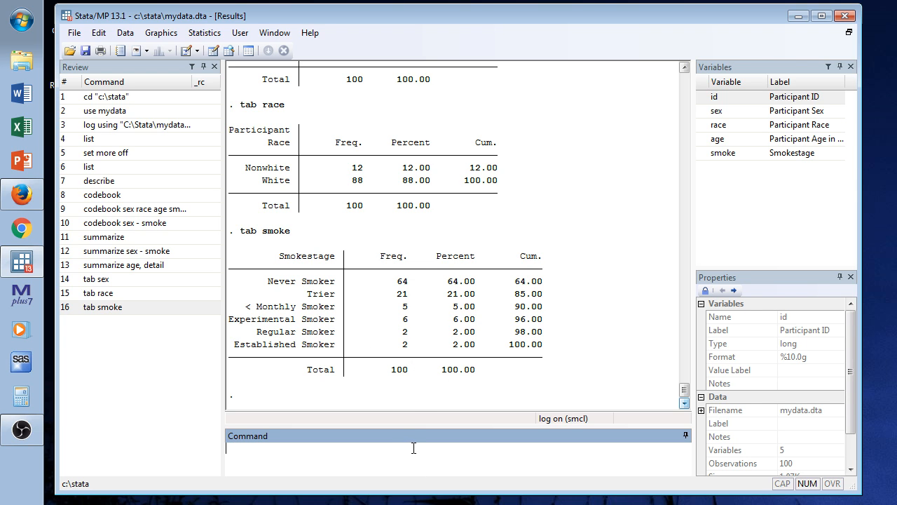
Tabulate sex, race and smoke together with a single tab1 command and review the three tables.
type("tab")
type("1 sex race smoke")
key("Return")
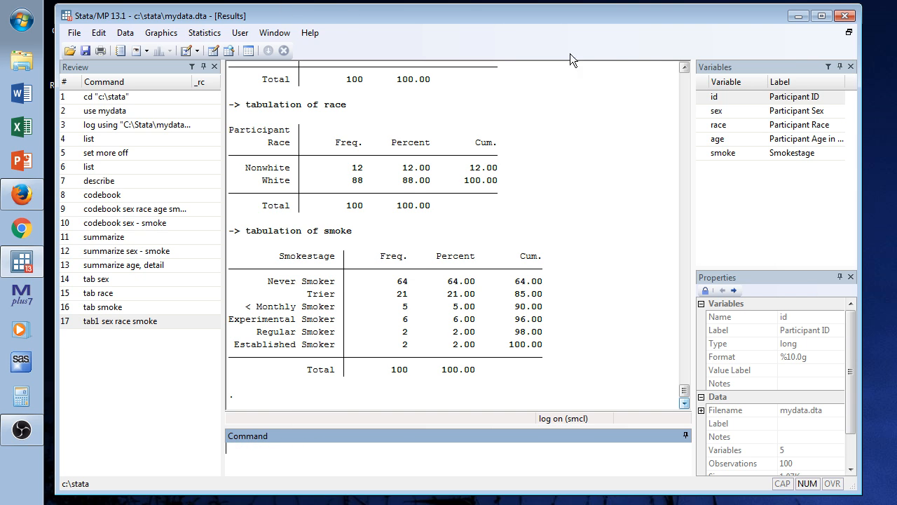
left_click(685, 67)
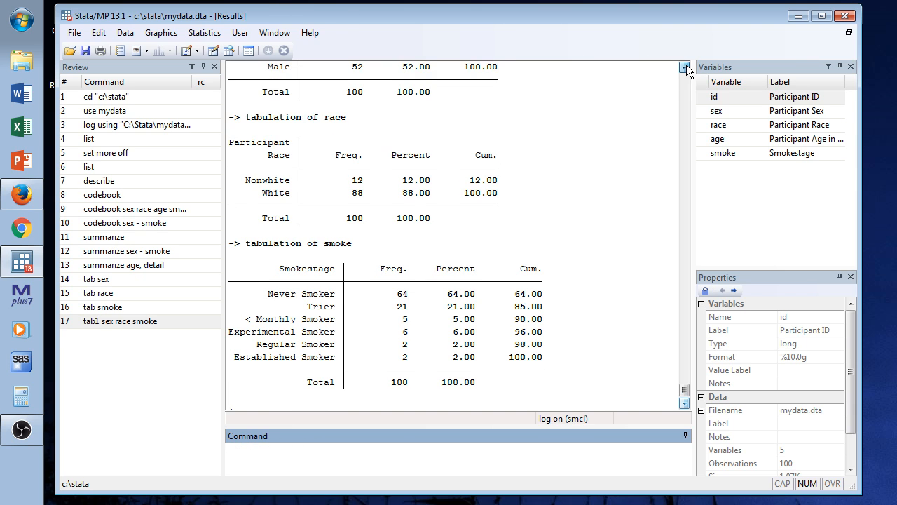
left_click_drag(684, 66, 684, 66)
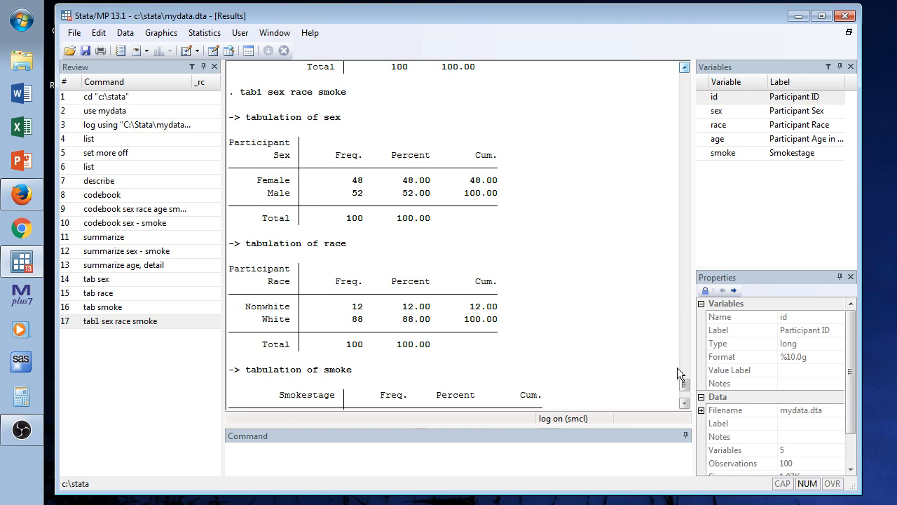
left_click_drag(685, 385, 685, 396)
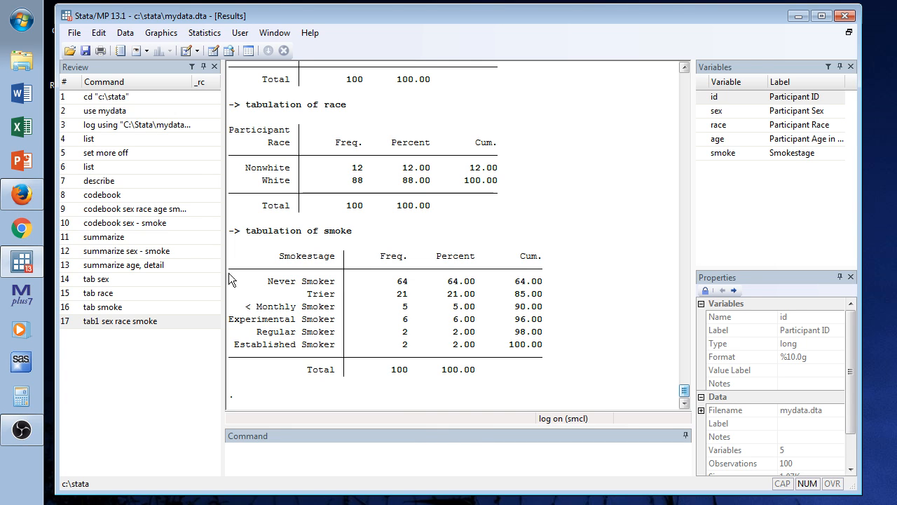
Close the session log with log close.
left_click(392, 449)
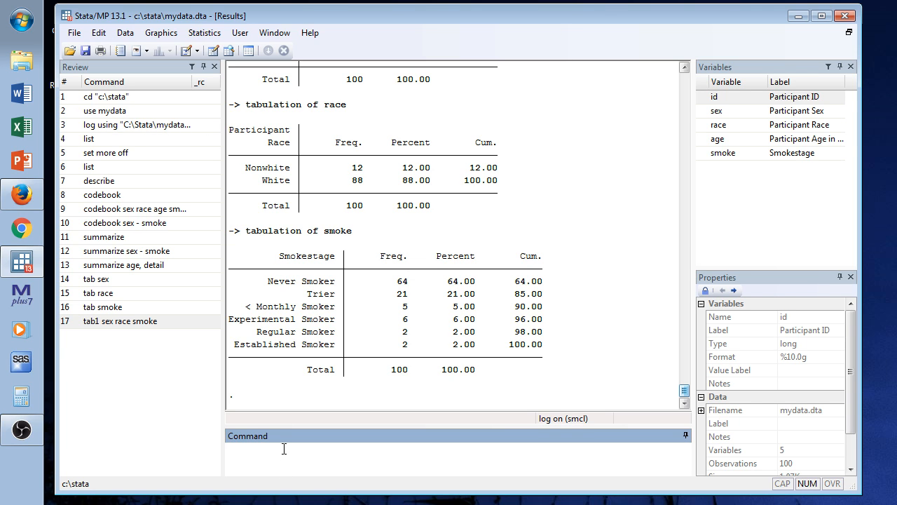
type("log close")
key("Return")
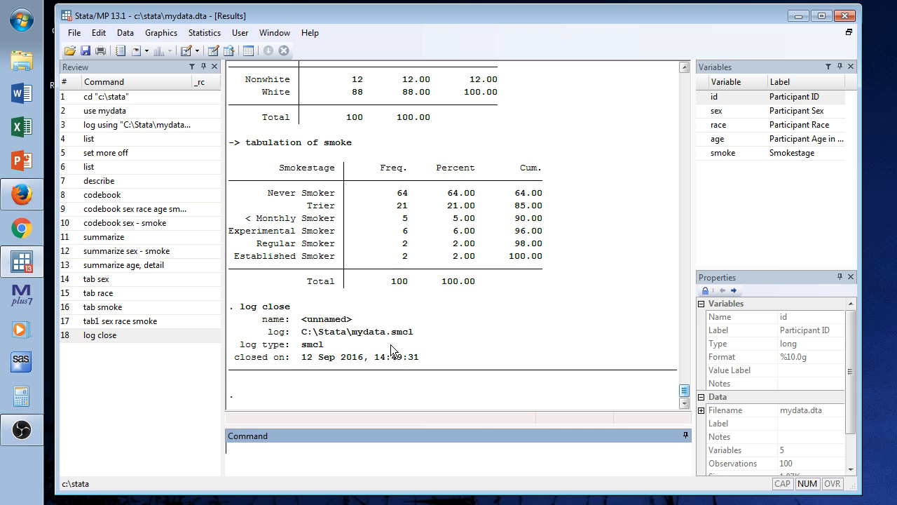
Open the SMCL log file mydata.smcl from the Stata folder and maximize its Viewer window.
left_click(80, 36)
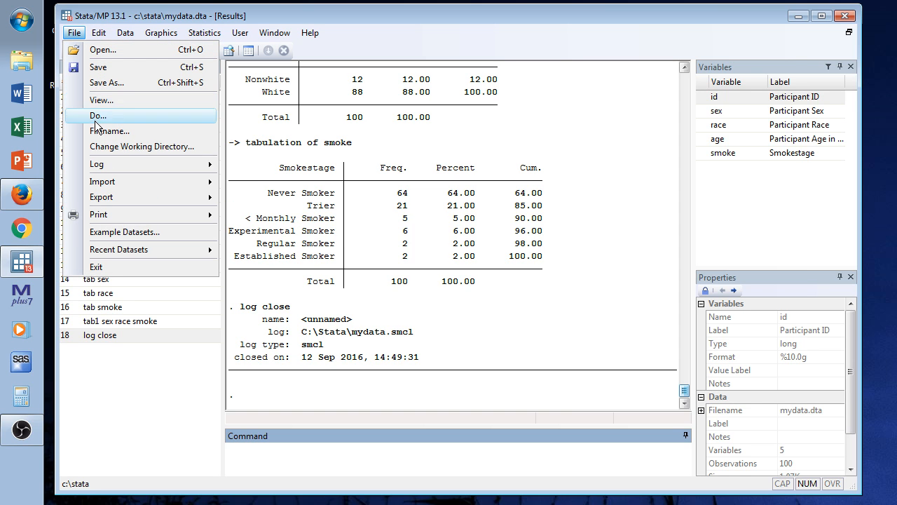
mouse_move(115, 164)
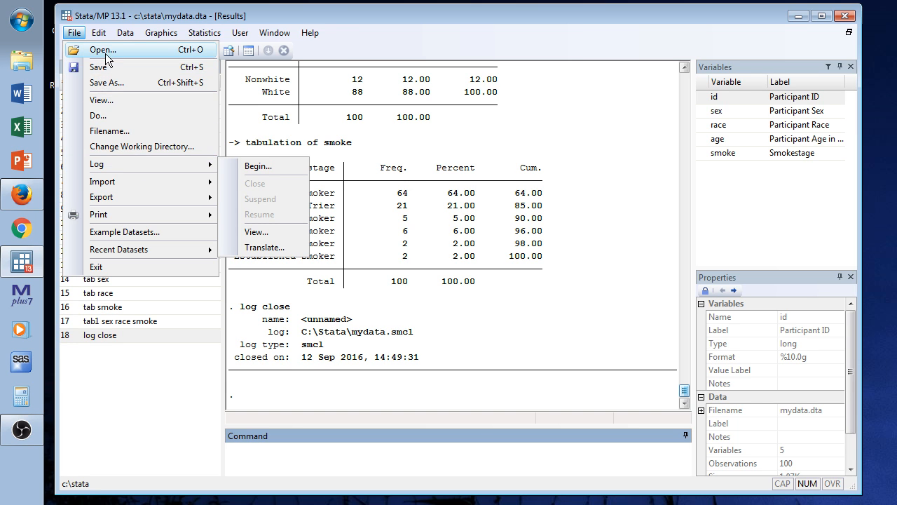
key("Escape")
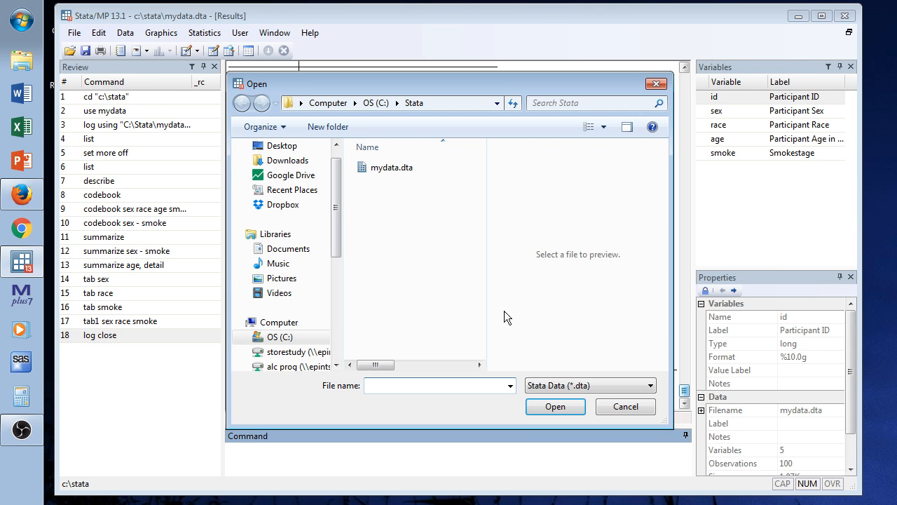
left_click(562, 385)
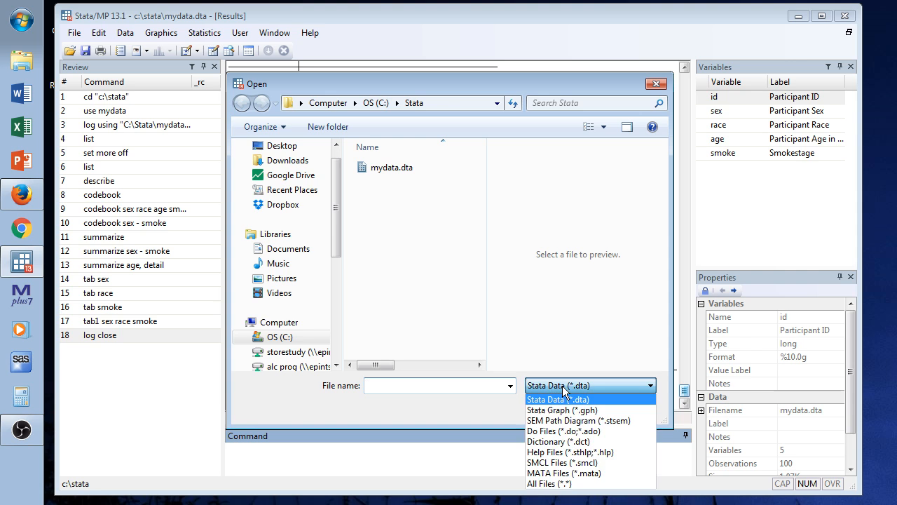
left_click(587, 462)
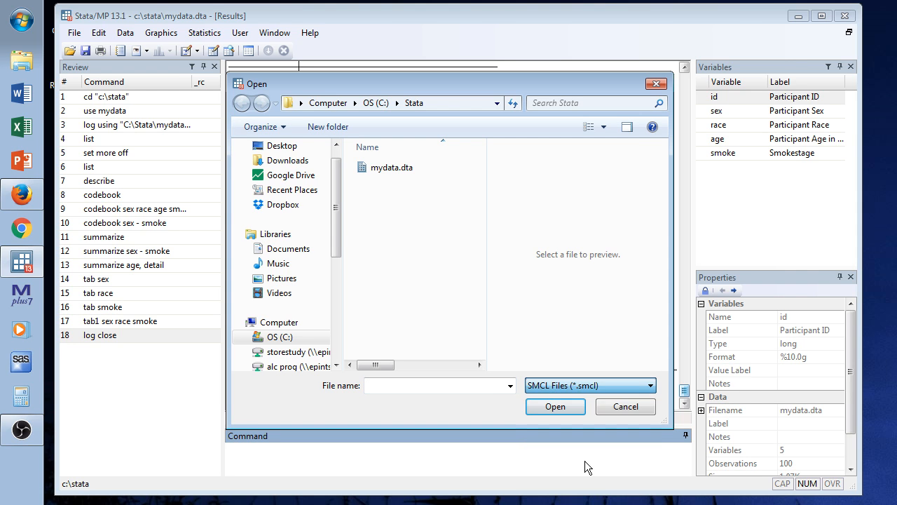
left_click(400, 183)
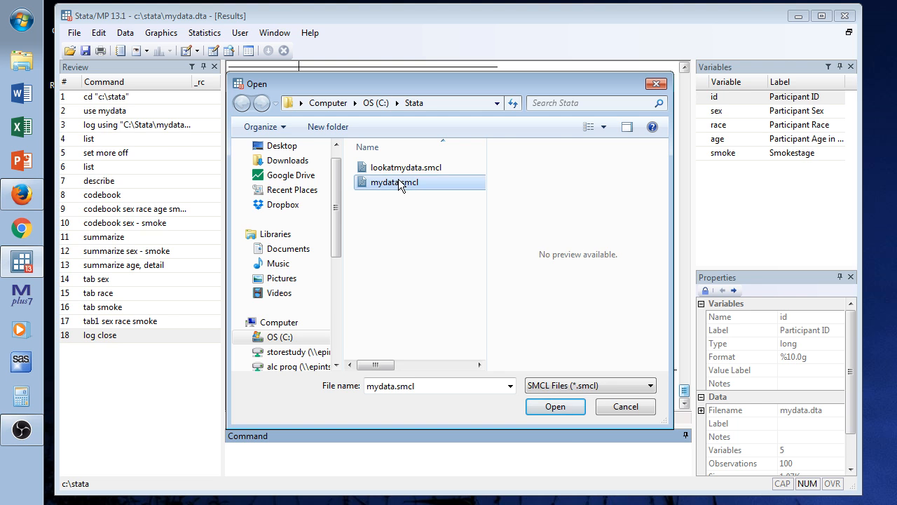
left_click(559, 411)
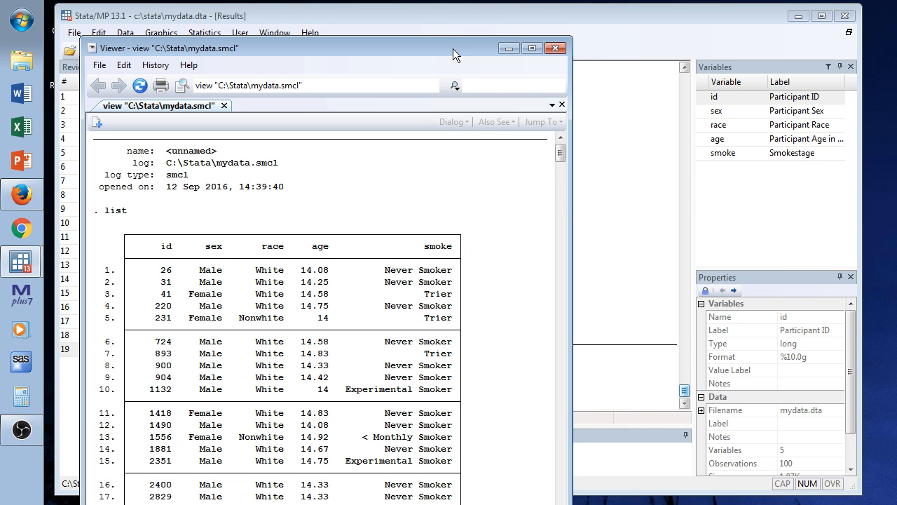
left_click_drag(453, 48, 509, 28)
left_click(550, 26)
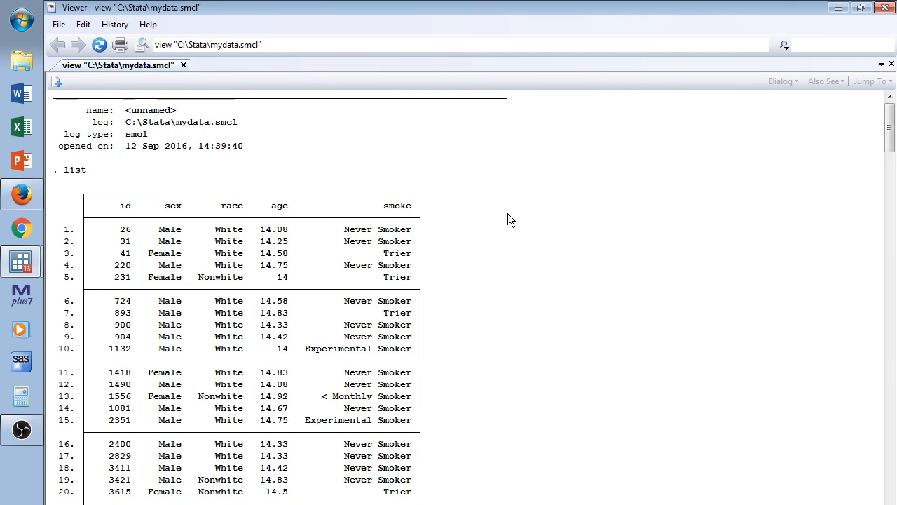
Examine the logged list, describe and codebook output in mydata.smcl, and close the Viewer.
scroll(627, 361, "down", 10)
scroll(627, 360, "down", 20)
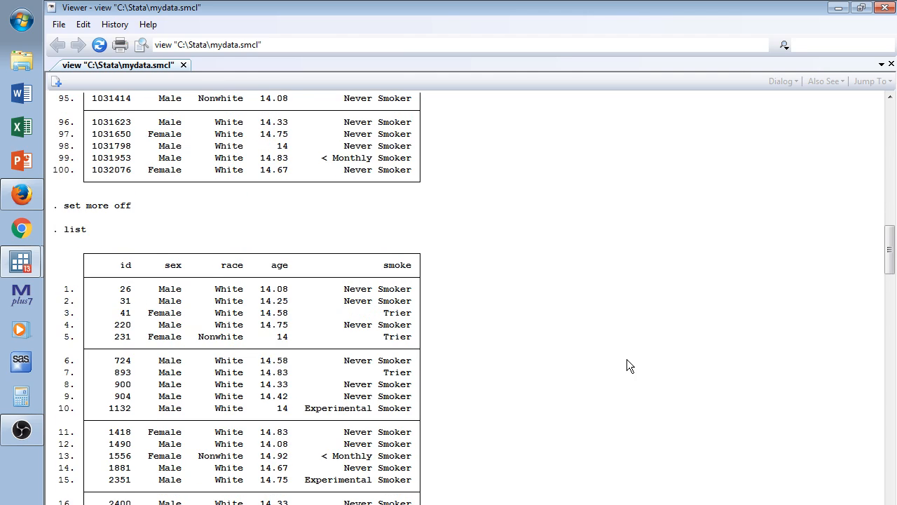
scroll(627, 360, "down", 13)
scroll(626, 366, "down", 5)
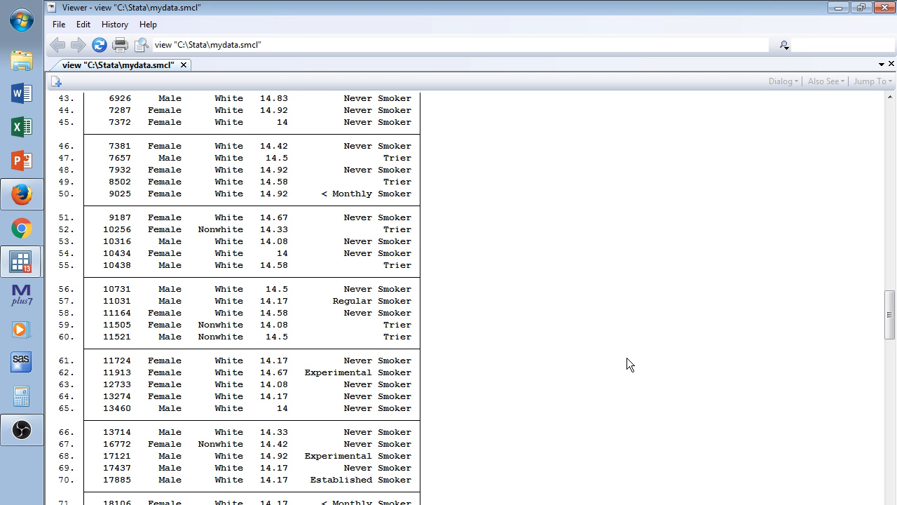
scroll(622, 356, "down", 3)
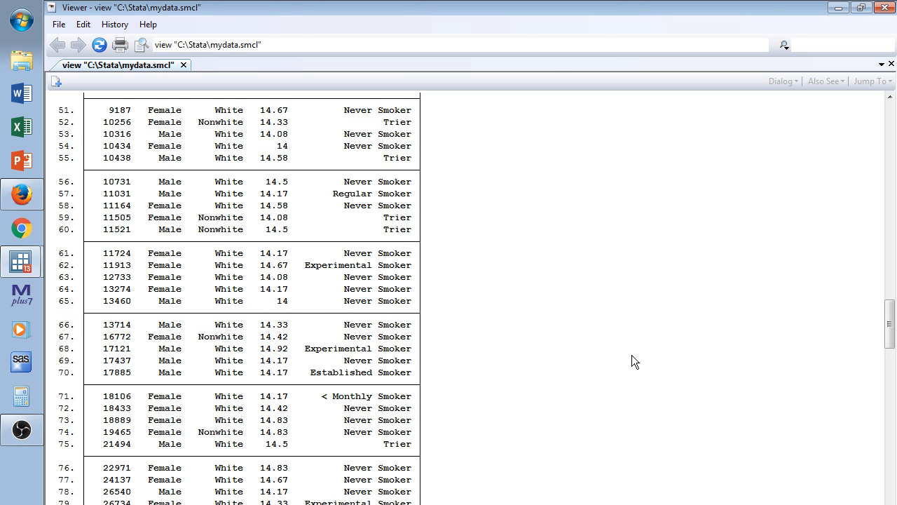
scroll(631, 355, "down", 15)
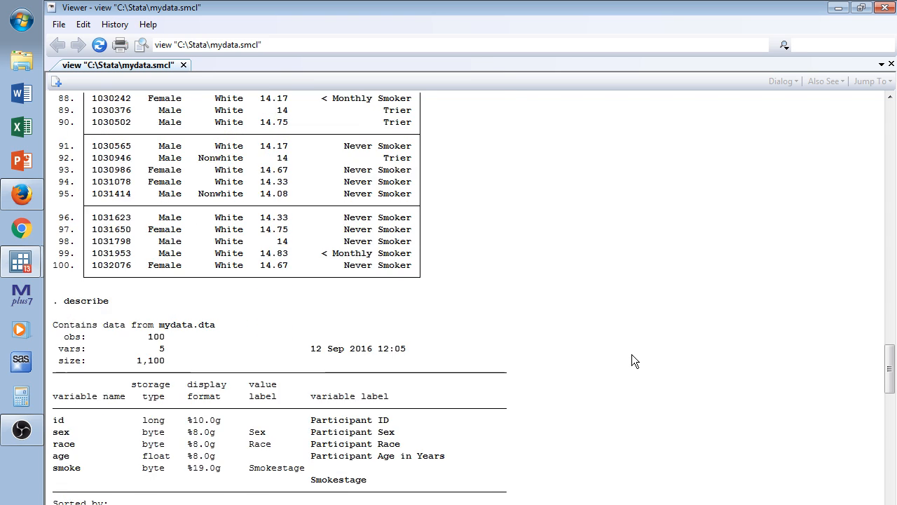
scroll(631, 354, "down", 14)
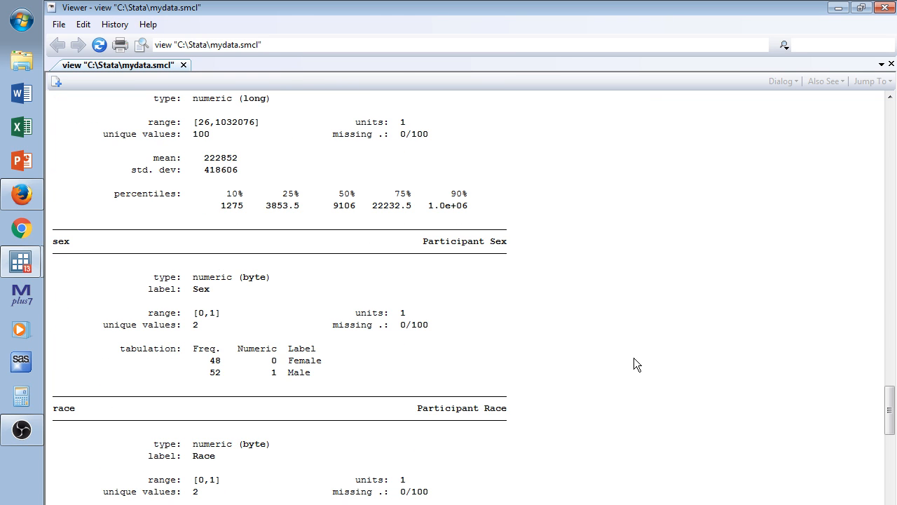
scroll(633, 358, "down", 6)
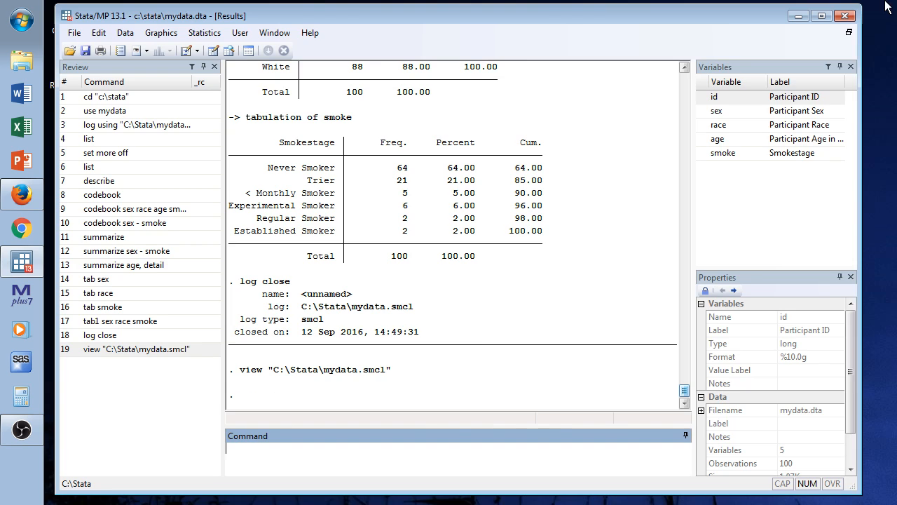
left_click(884, 7)
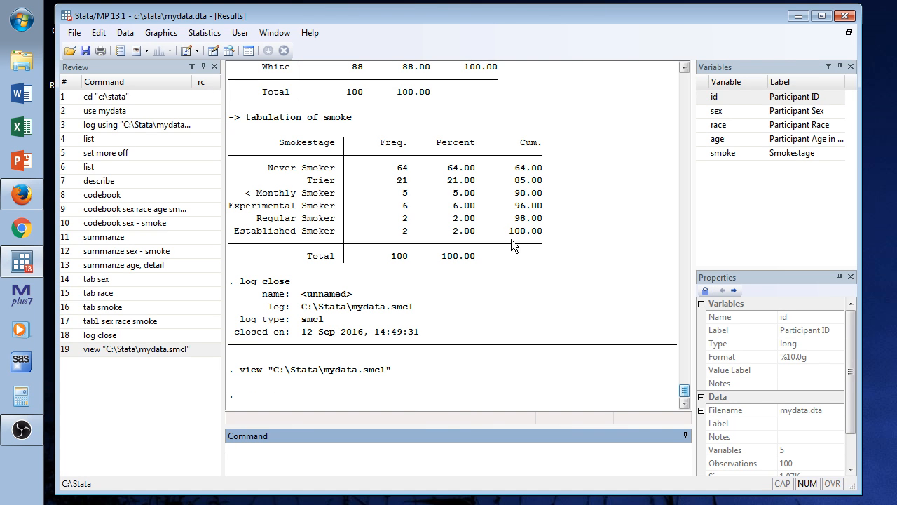